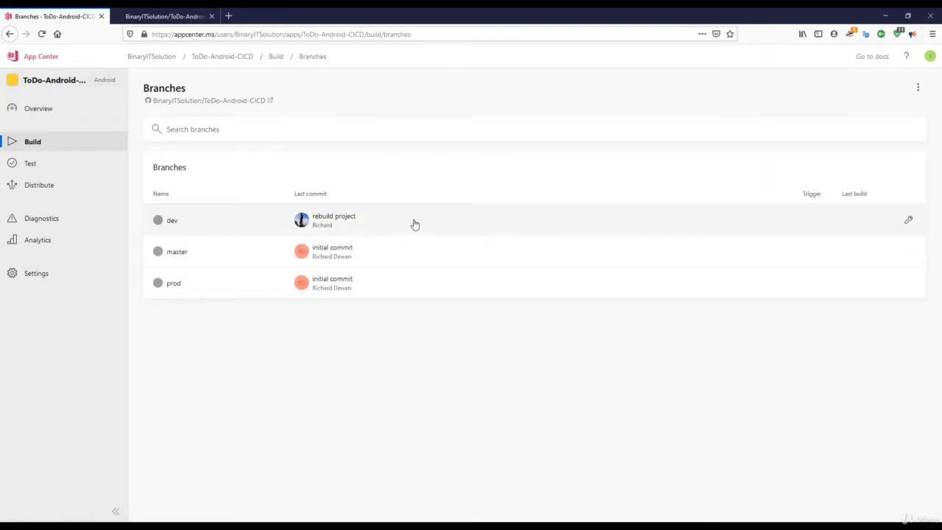
Open the dev branch's build configuration and set its build variant to debug
click(909, 222)
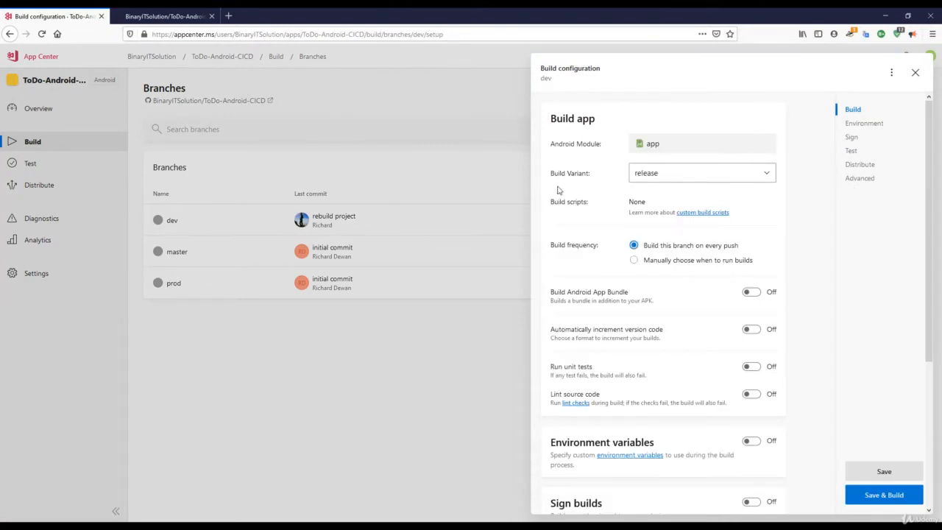
drag(550, 173, 592, 176)
click(678, 174)
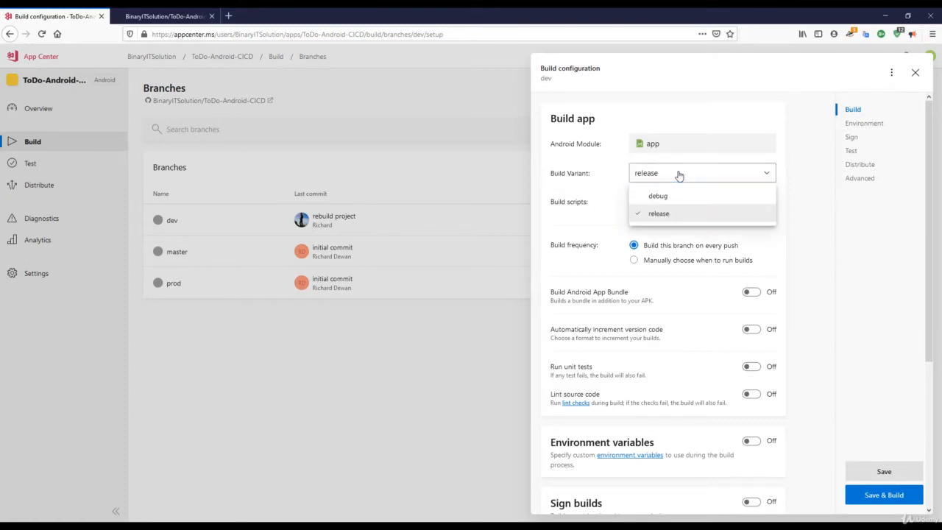
click(667, 198)
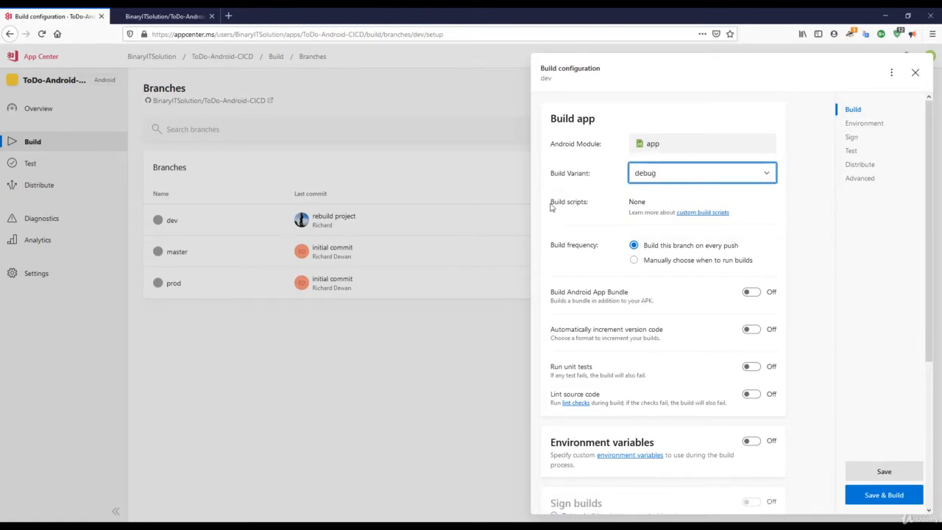
Try the manual build frequency for the dev branch, and switch it back to building on every push
drag(549, 203, 593, 206)
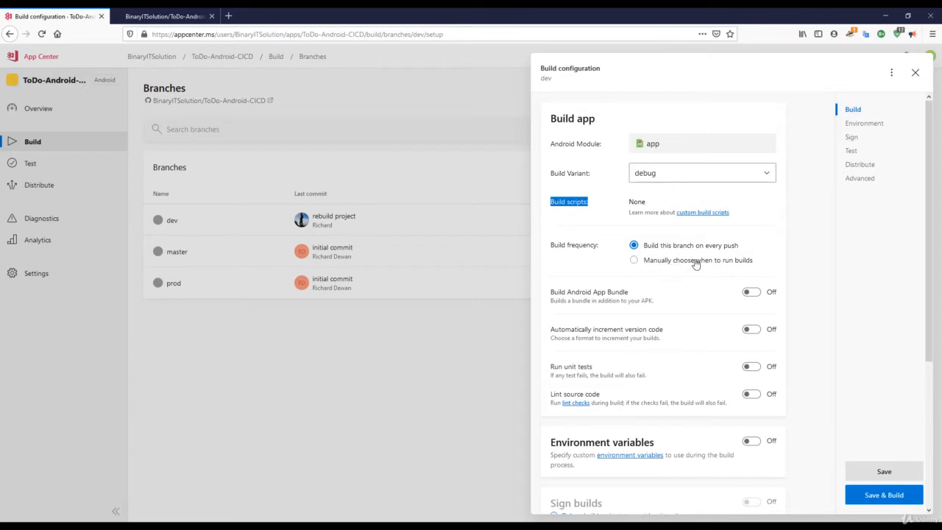
click(632, 260)
click(633, 247)
click(647, 176)
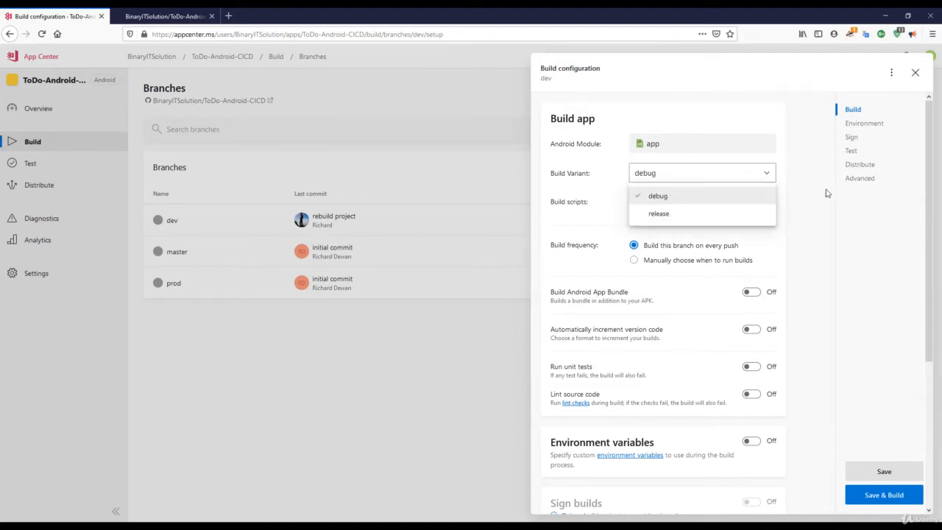
click(796, 220)
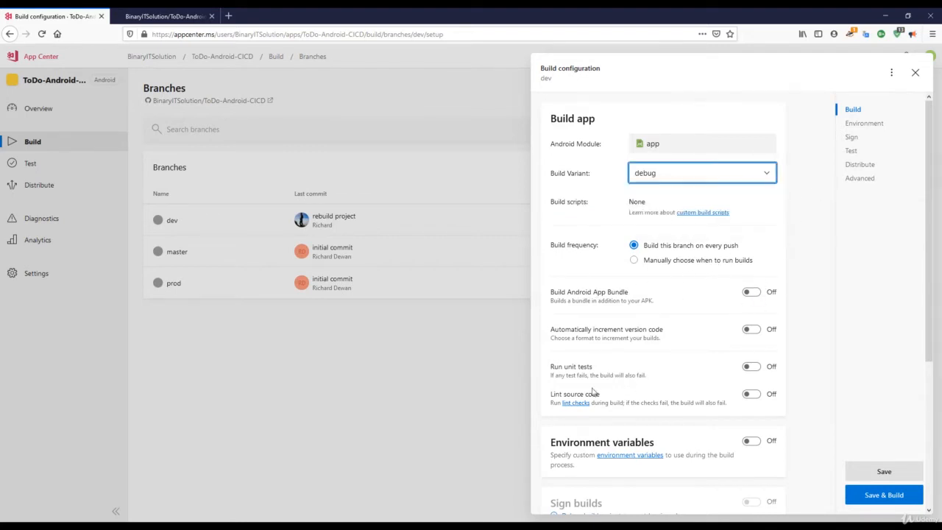
Turn on automatic version code increment, using Build ID as the build number format
drag(553, 330, 634, 330)
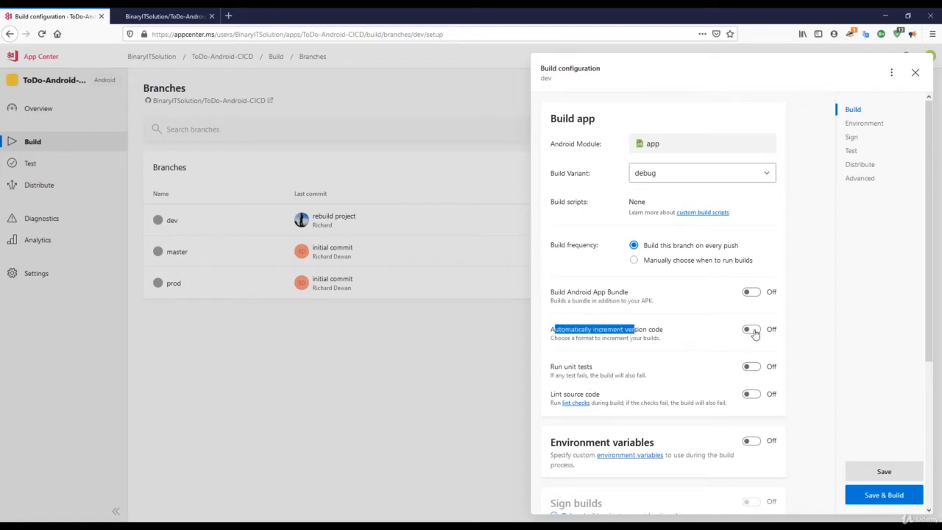
click(751, 330)
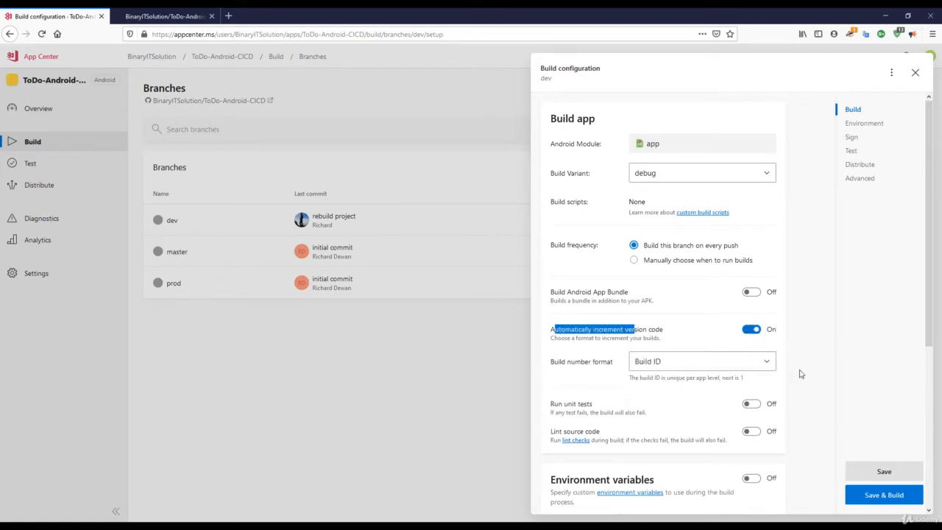
click(664, 366)
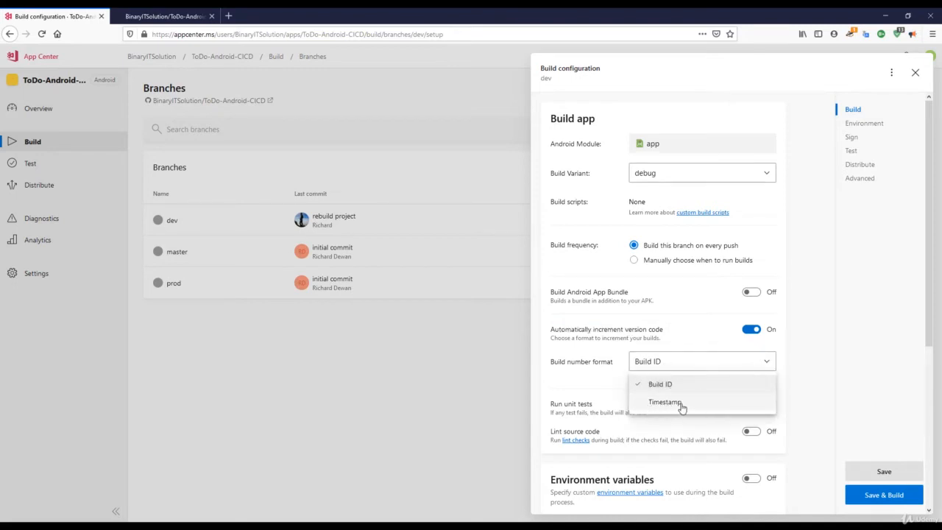
click(765, 365)
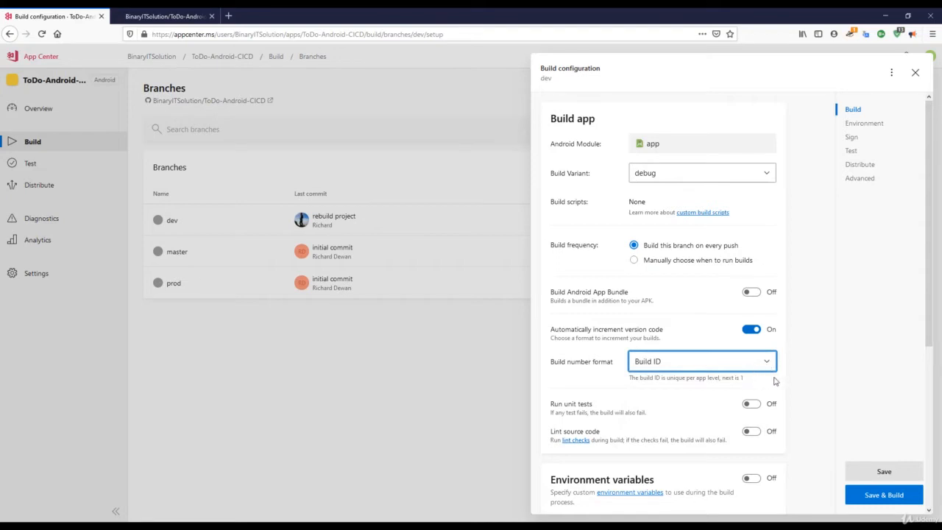
drag(628, 383, 712, 378)
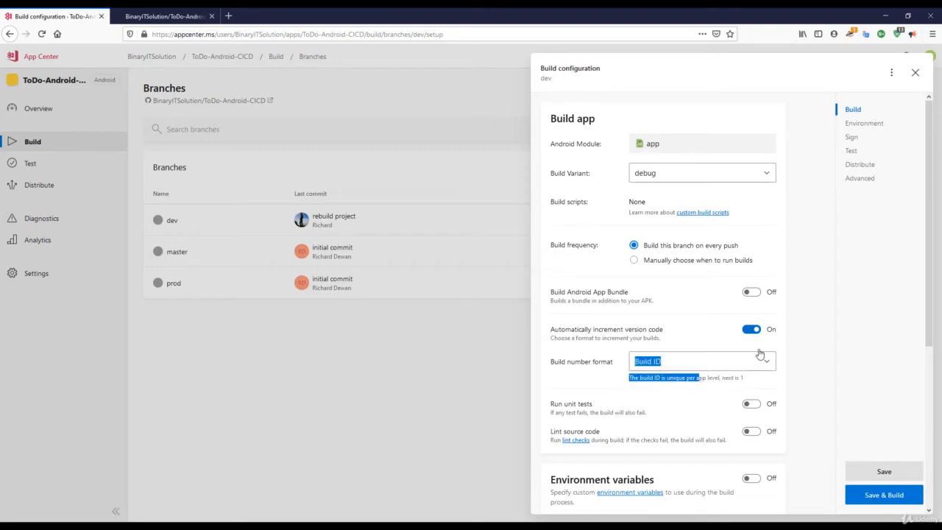
click(805, 355)
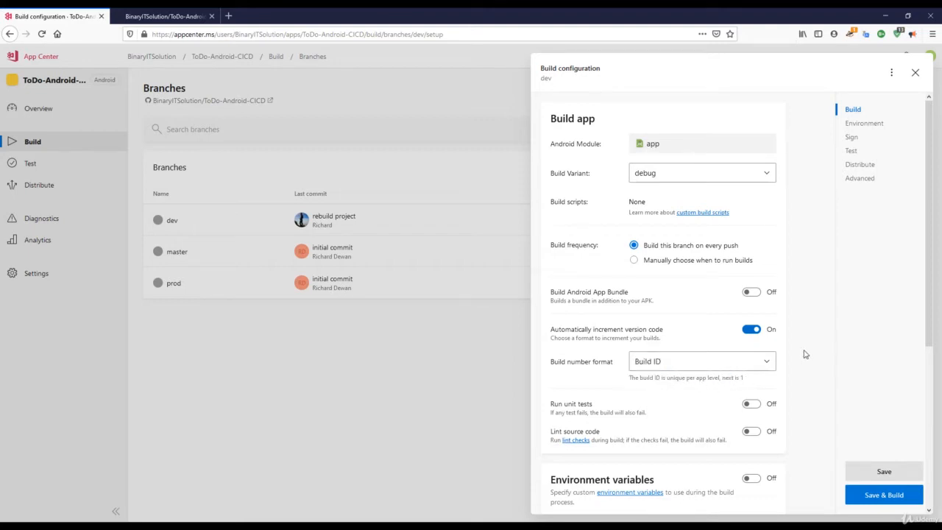
click(671, 363)
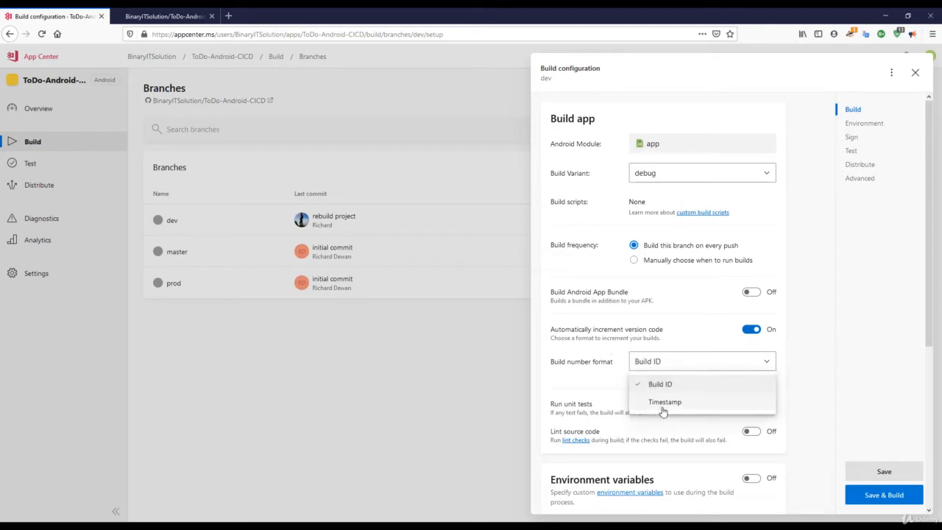
click(667, 361)
click(810, 347)
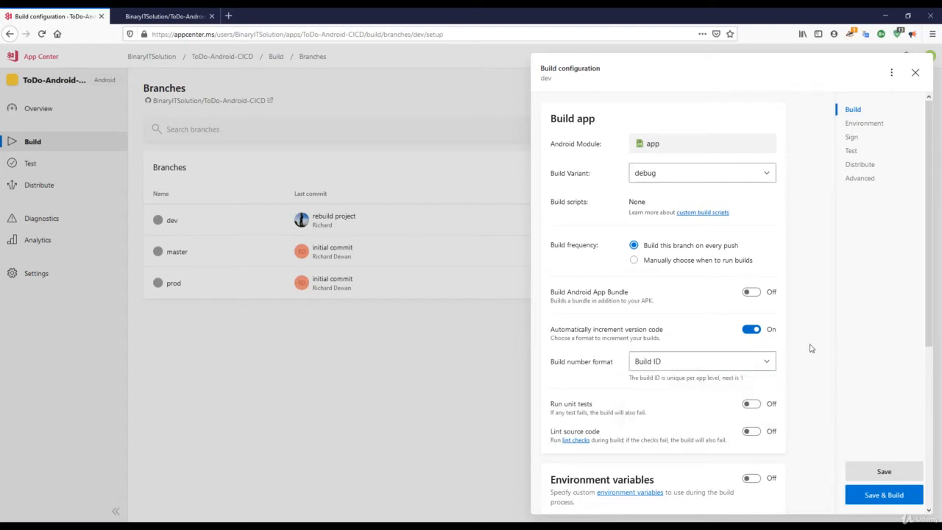
Try enabling environment variables for the build, and switch them off again
scroll(805, 344, down, 1)
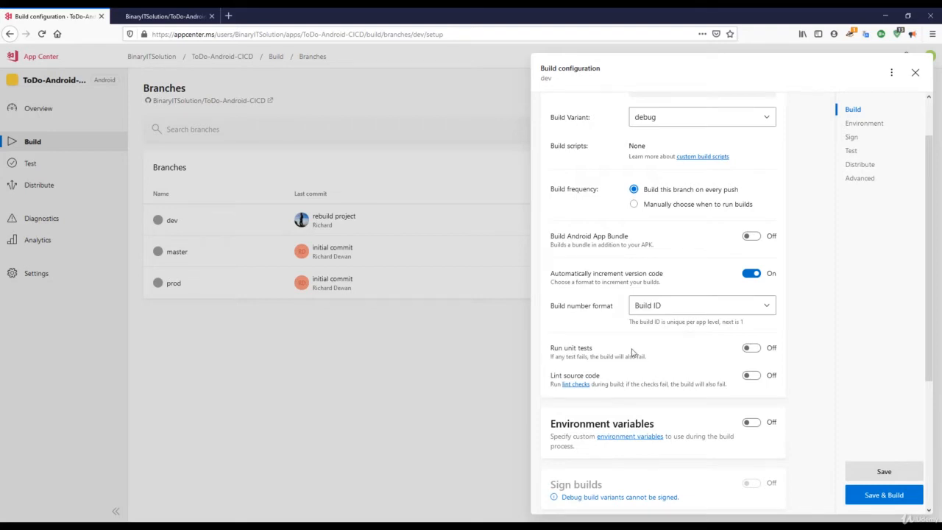
scroll(698, 321, down, 2)
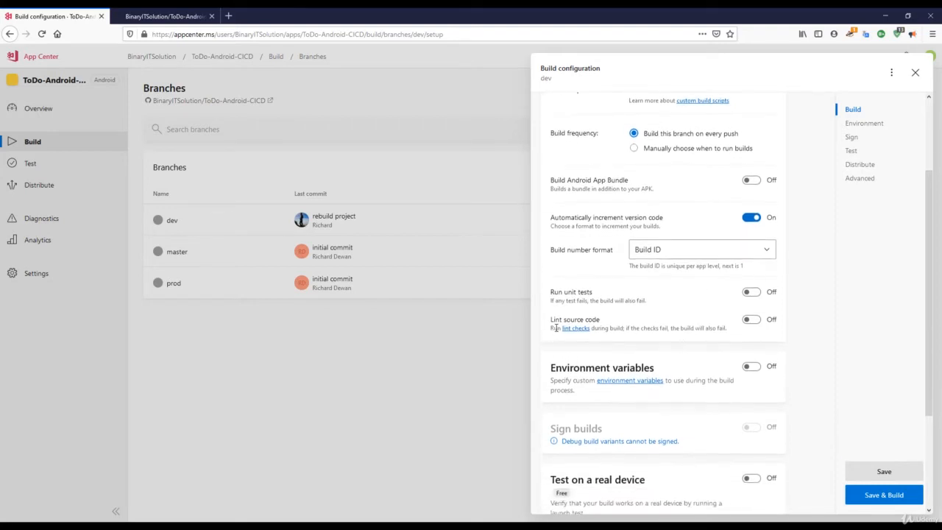
drag(553, 320, 656, 321)
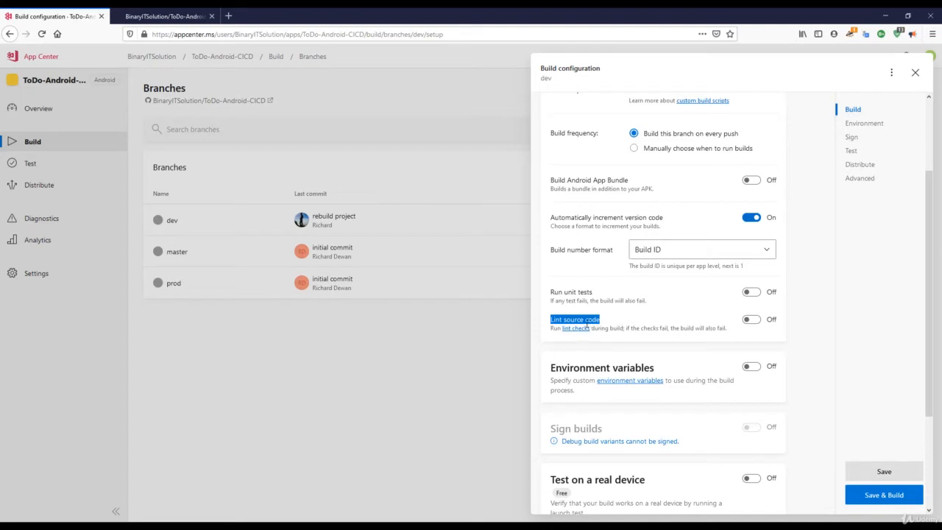
scroll(660, 317, down, 1)
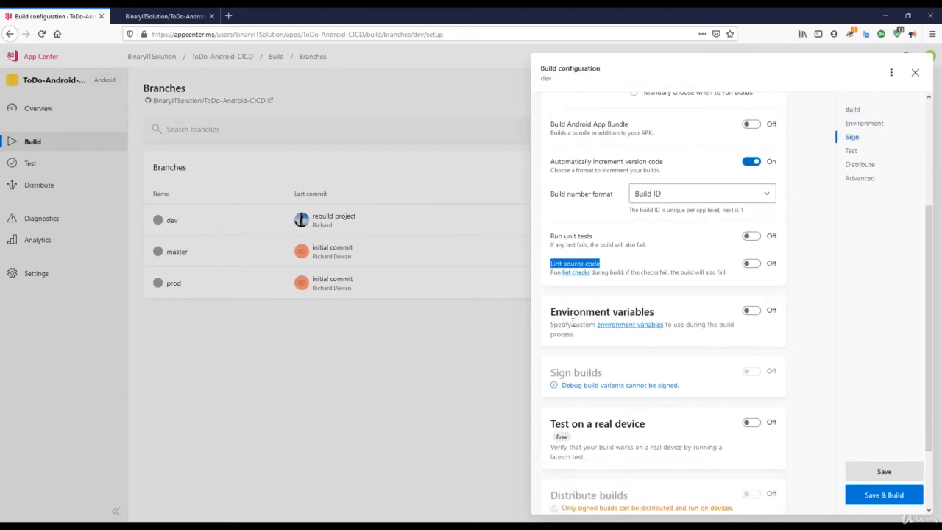
click(756, 314)
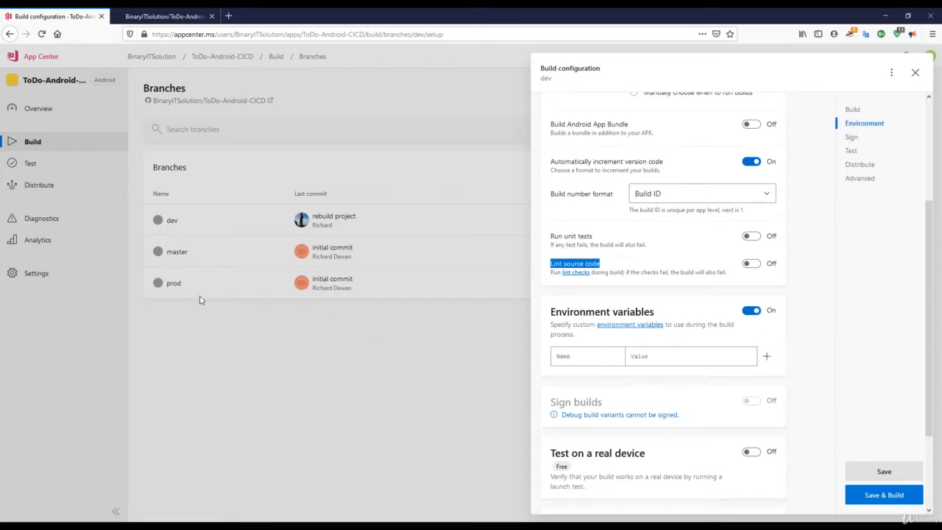
click(756, 314)
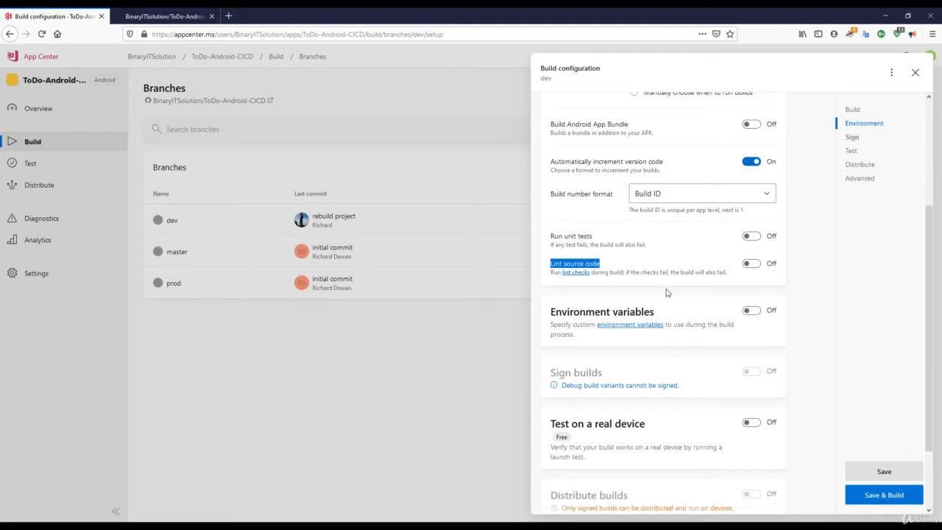
scroll(680, 287, down, 2)
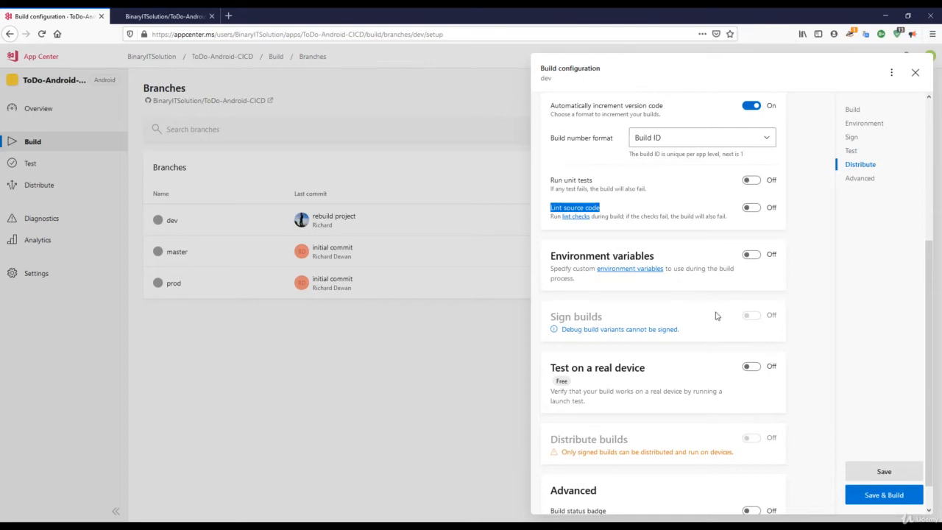
Try the release build variant to examine the build signing option, and return the variant to debug
scroll(648, 302, up, 5)
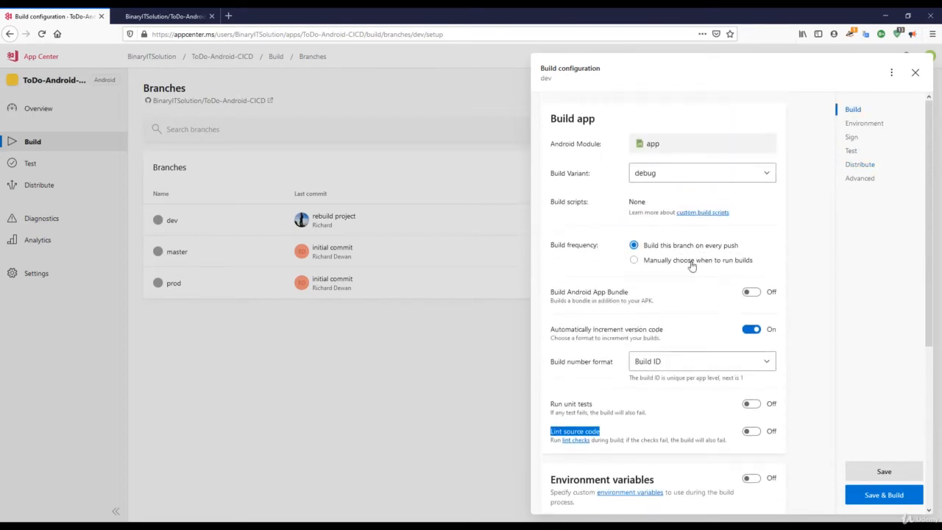
click(679, 173)
click(662, 213)
scroll(747, 288, down, 5)
scroll(748, 288, down, 1)
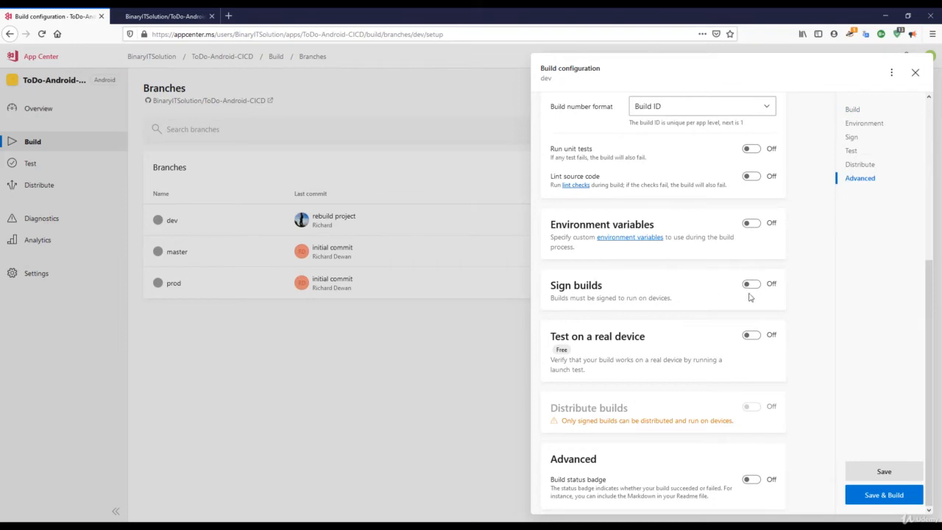
scroll(749, 296, up, 6)
click(678, 177)
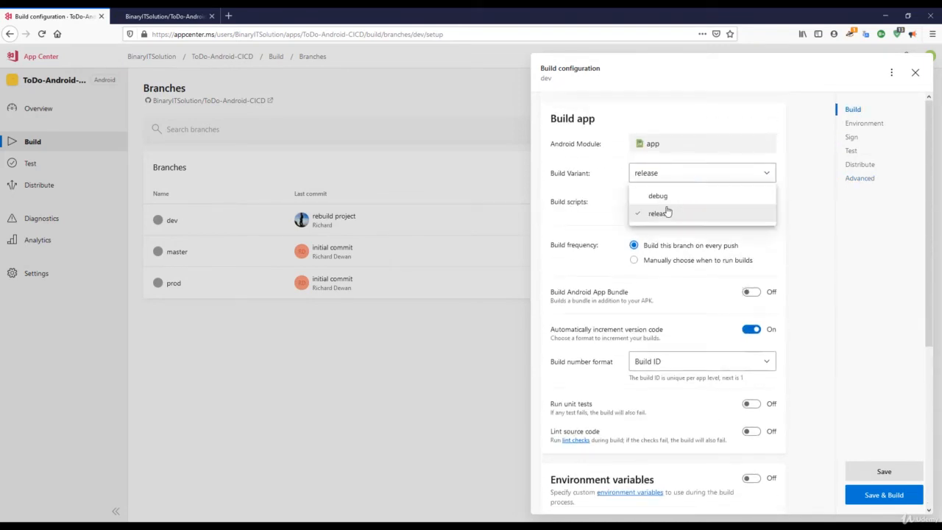
click(659, 196)
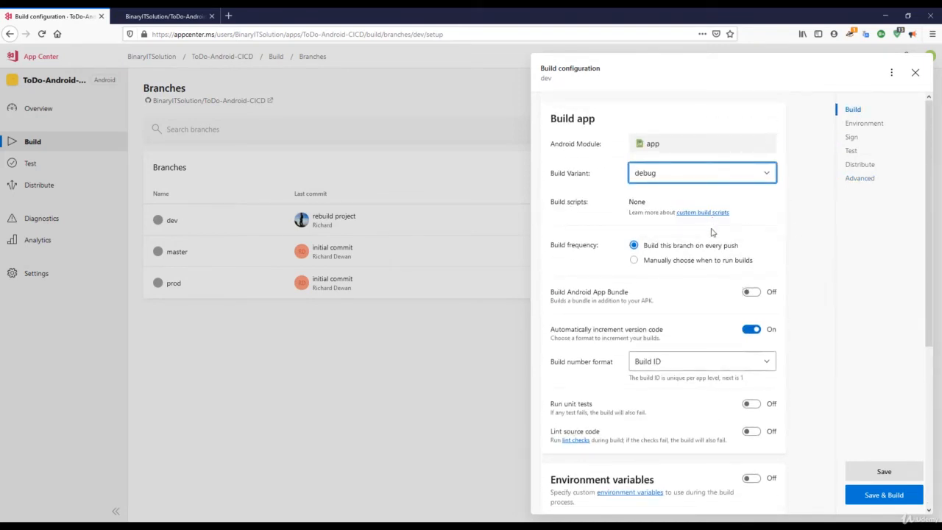
Turn on the launch test on a real device for the dev branch builds
scroll(710, 233, down, 5)
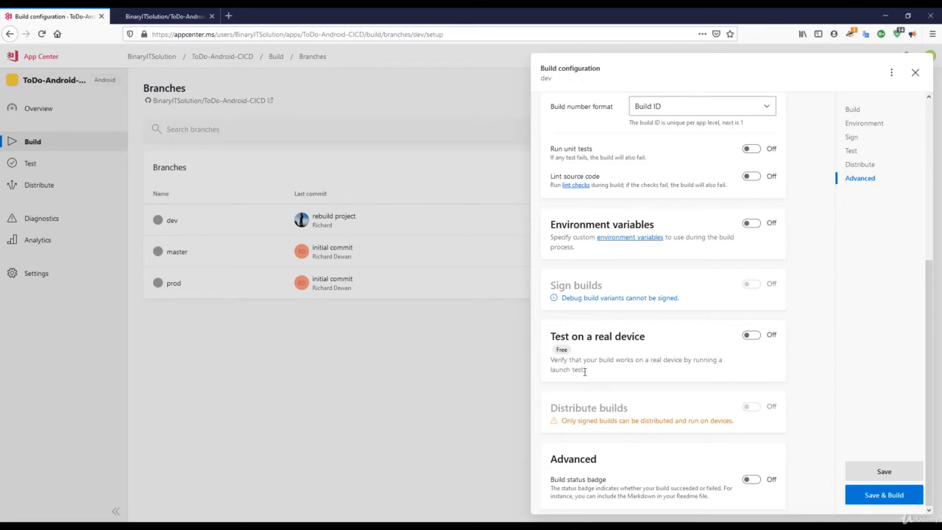
drag(592, 376, 549, 368)
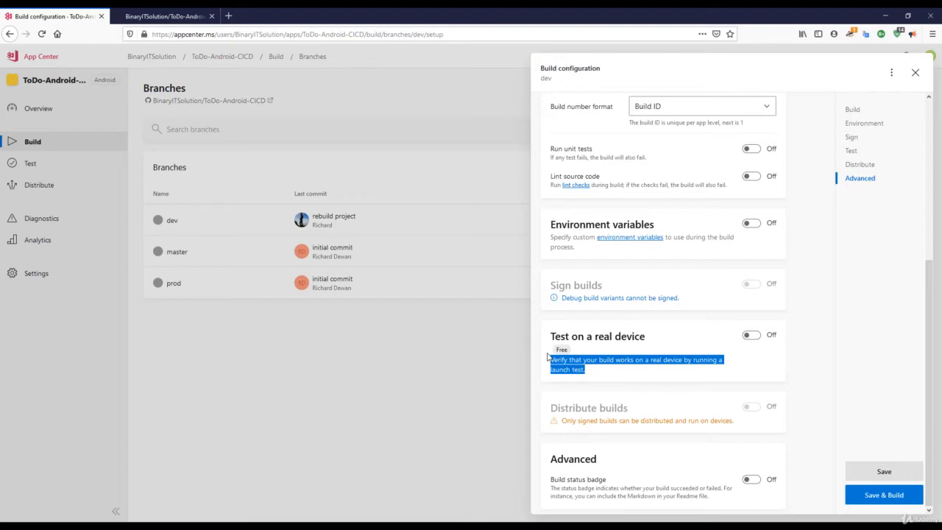
click(750, 336)
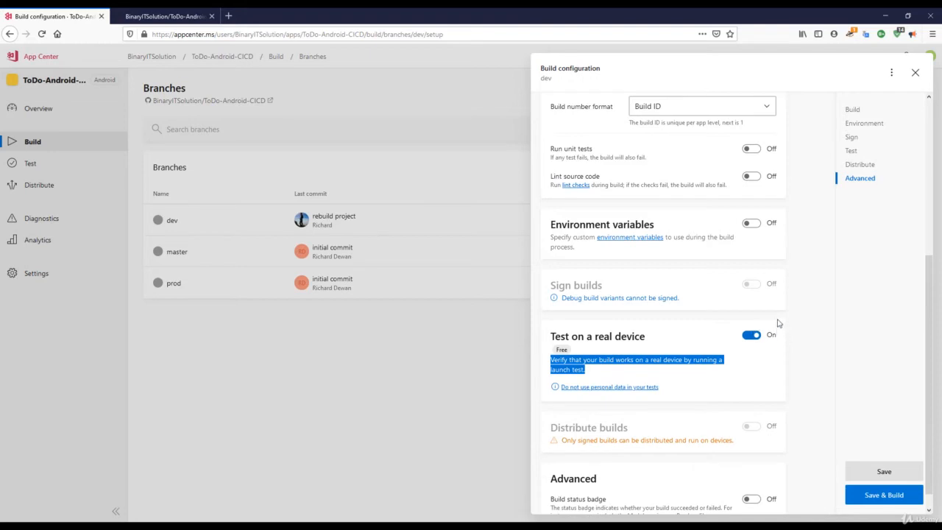
click(561, 353)
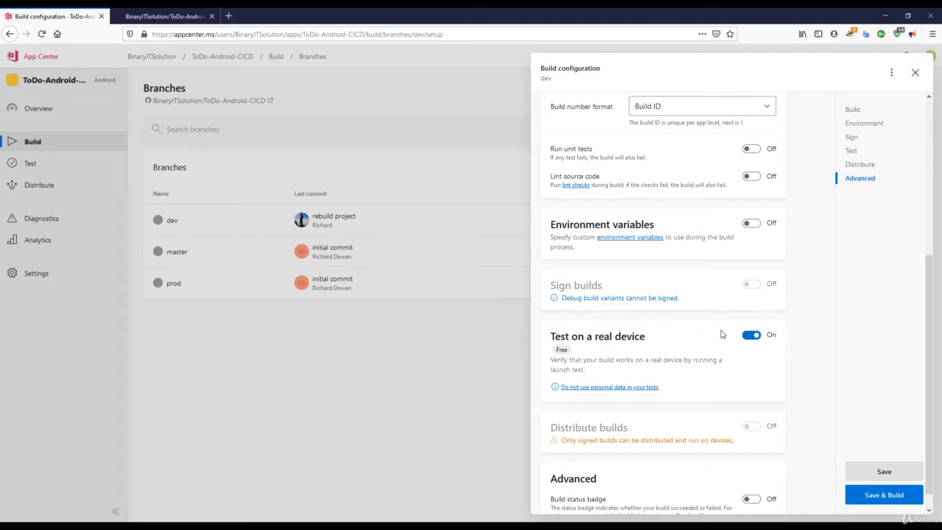
Turn on the build status badge in the advanced build settings
scroll(721, 334, down, 1)
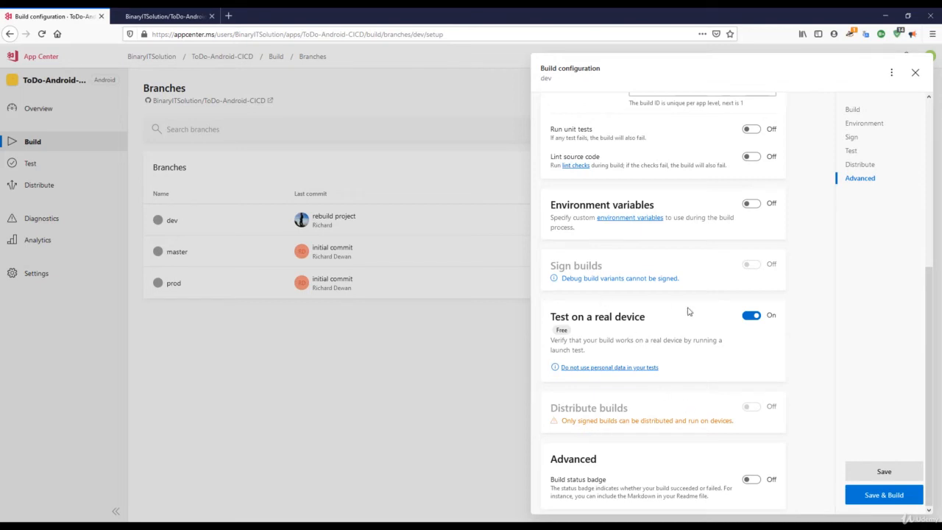
scroll(687, 311, up, 5)
scroll(735, 389, down, 5)
click(751, 480)
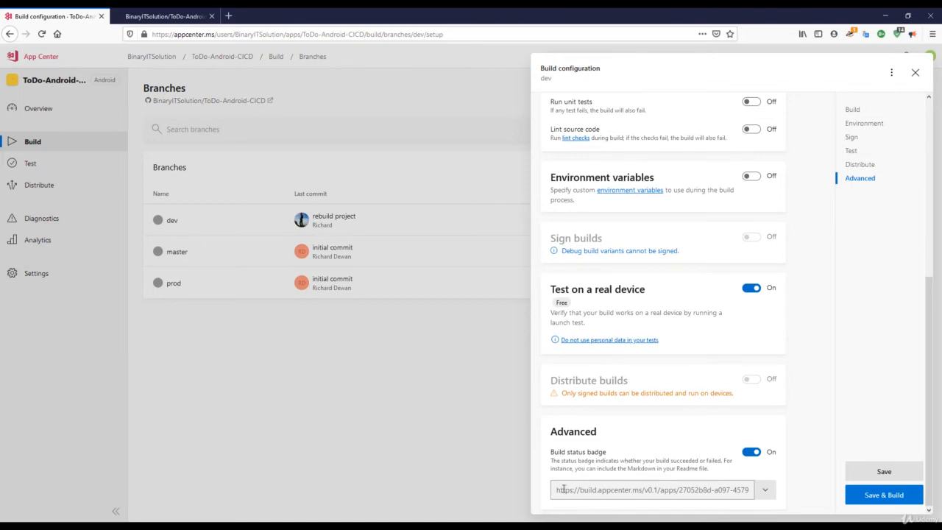
Examine the status badge's link formats and the README on the repository's GitHub page, and return to the App Center build configuration
click(765, 490)
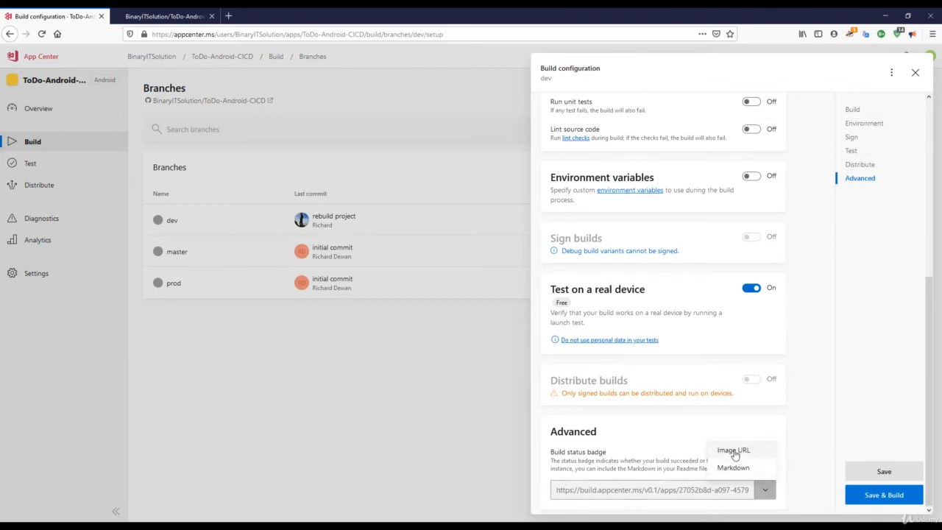
click(612, 490)
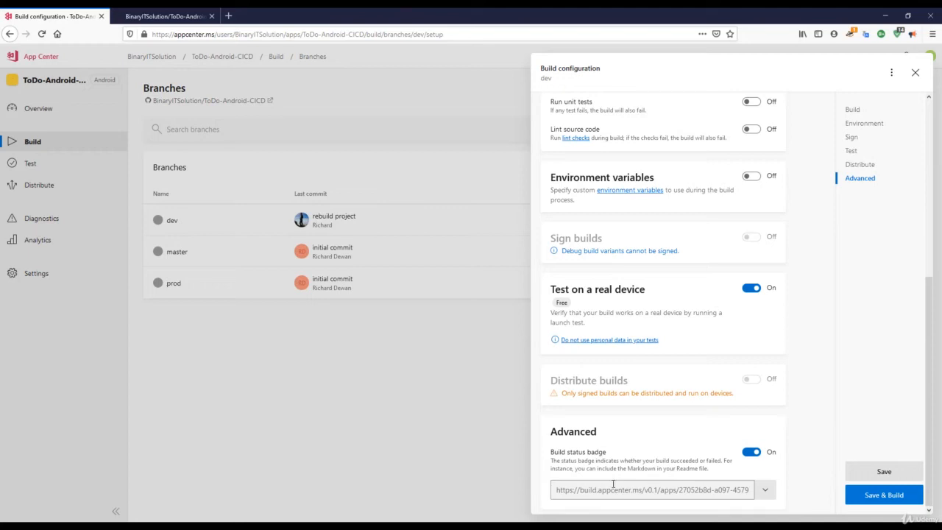
click(163, 18)
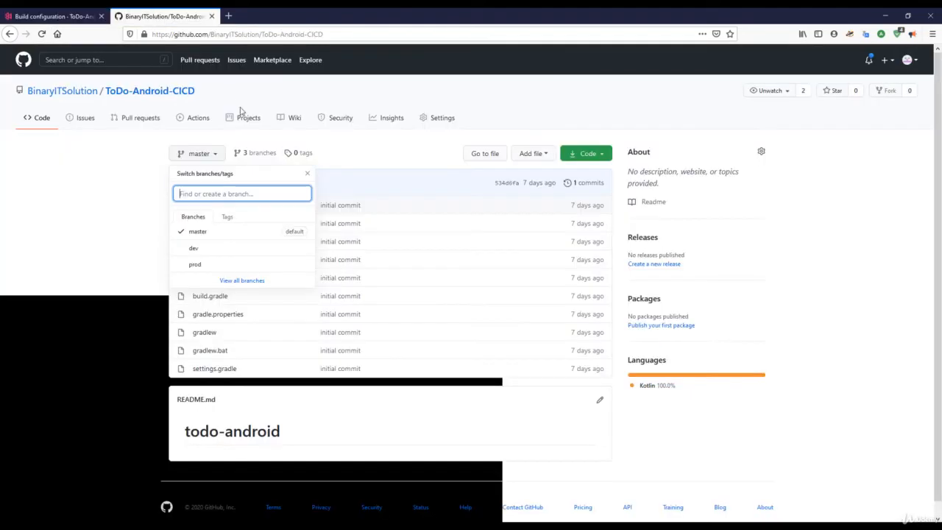
click(69, 18)
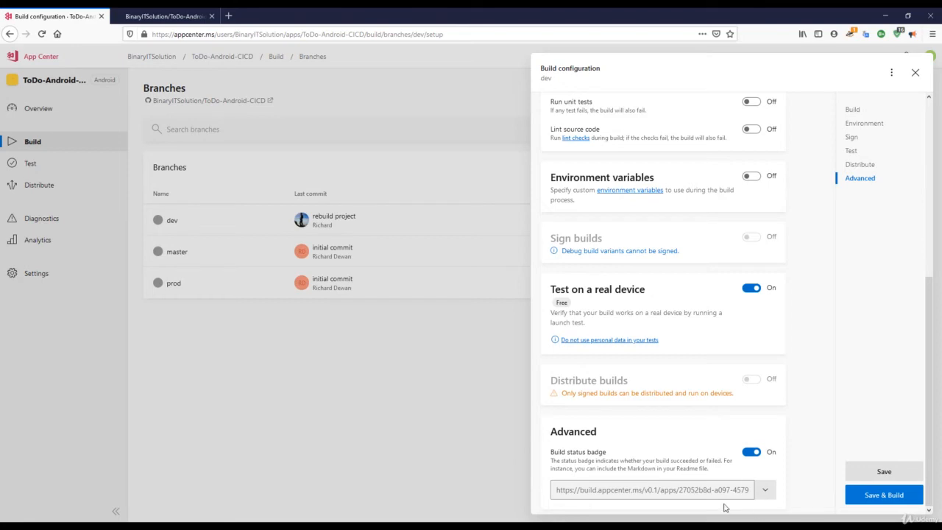
Copy the dev branch's build status badge in Markdown format
drag(557, 491, 766, 490)
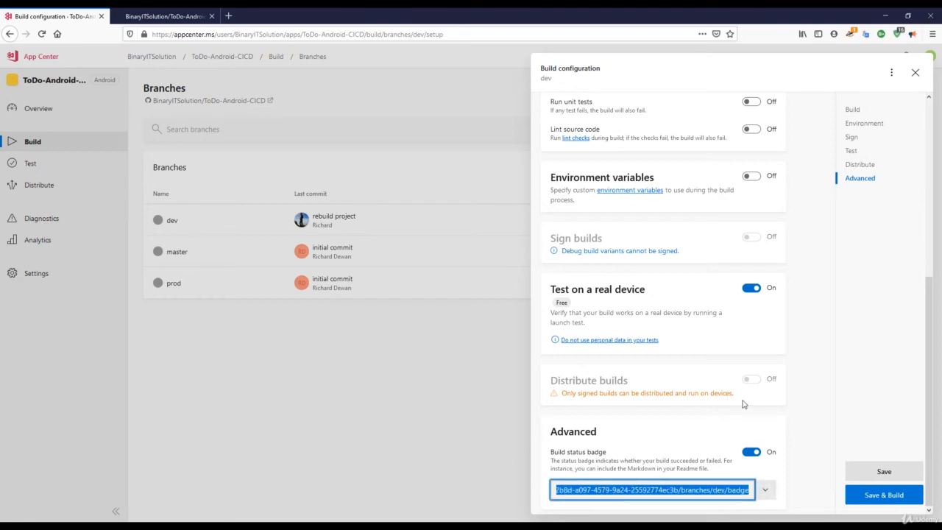
click(765, 492)
click(735, 472)
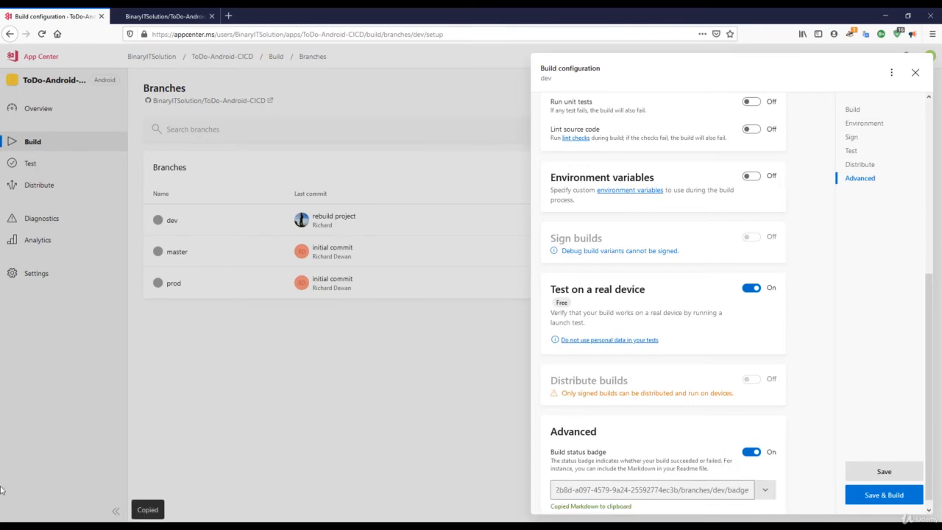
Switch to Notepad, paste the badge's Markdown into an empty document, and minimize it to return to the build configuration
click(6, 525)
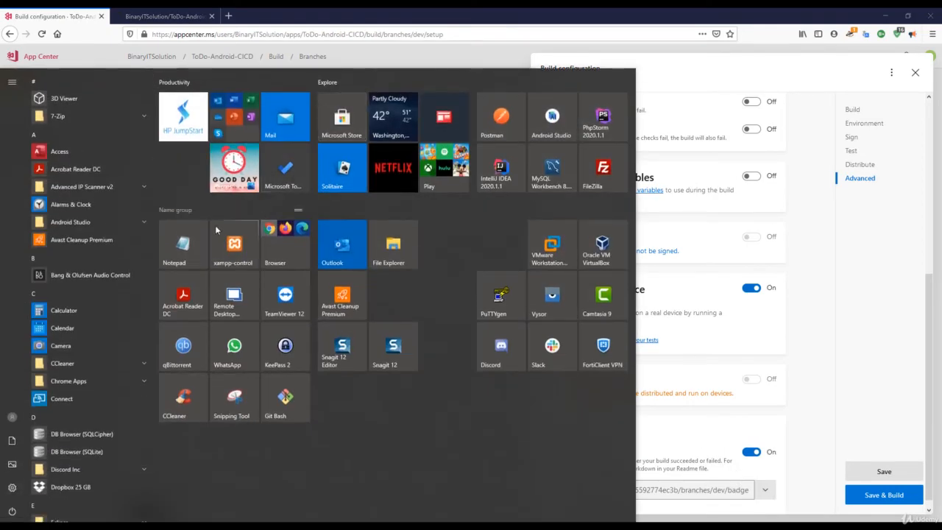
click(184, 240)
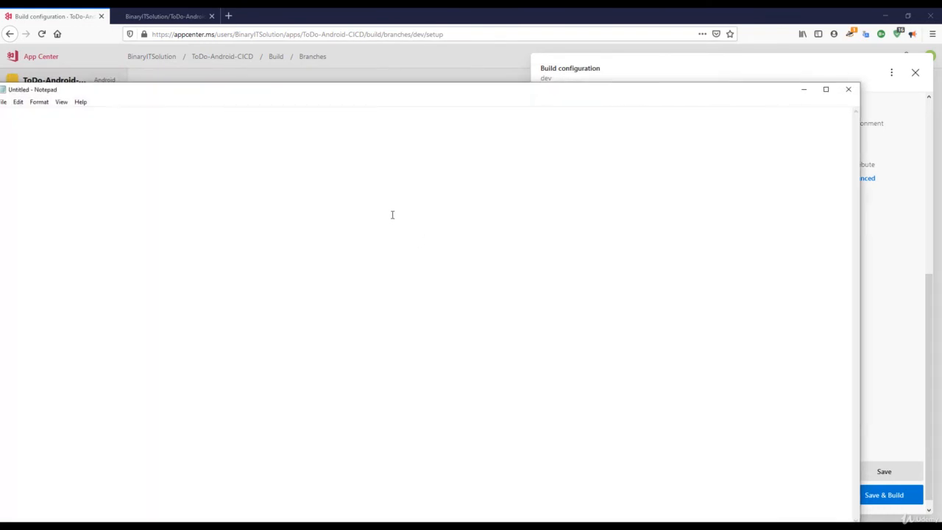
key(ctrl+v)
mouse_move(277, 95)
mouse_down()
mouse_move(366, 84)
mouse_move(291, 88)
mouse_up()
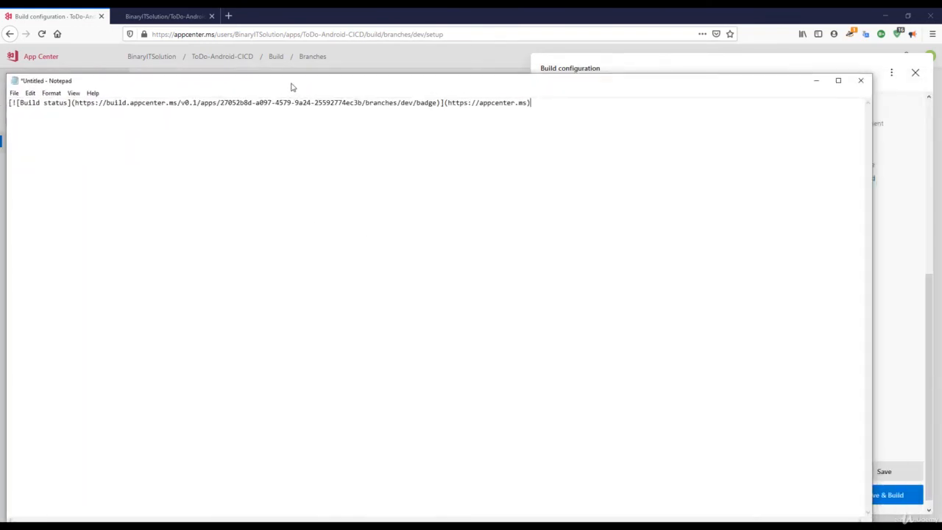
click(816, 82)
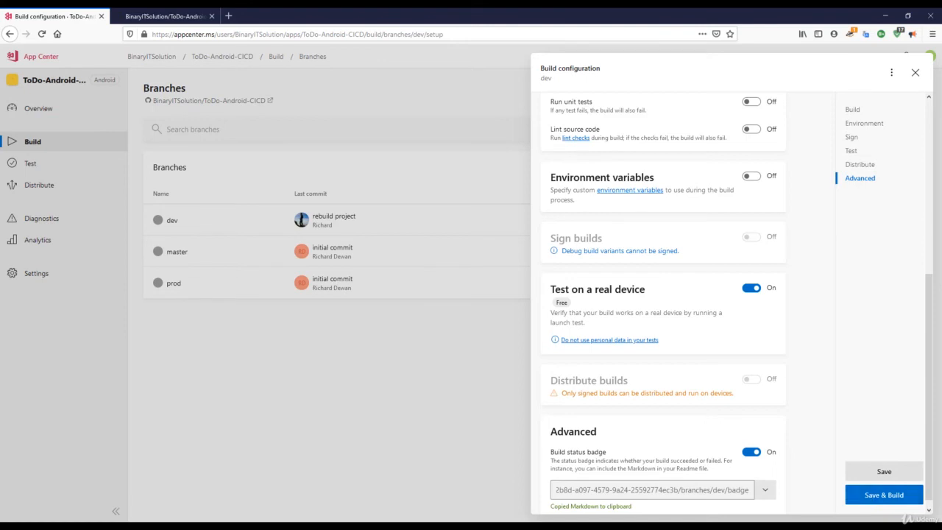
Save the dev branch's build configuration without starting a build, and return to the branch list
click(167, 17)
click(70, 18)
click(883, 475)
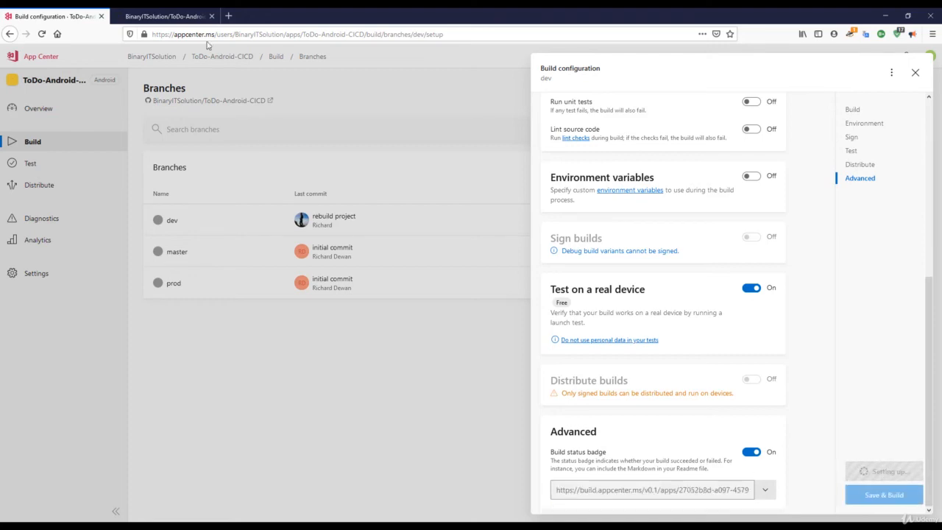
click(156, 15)
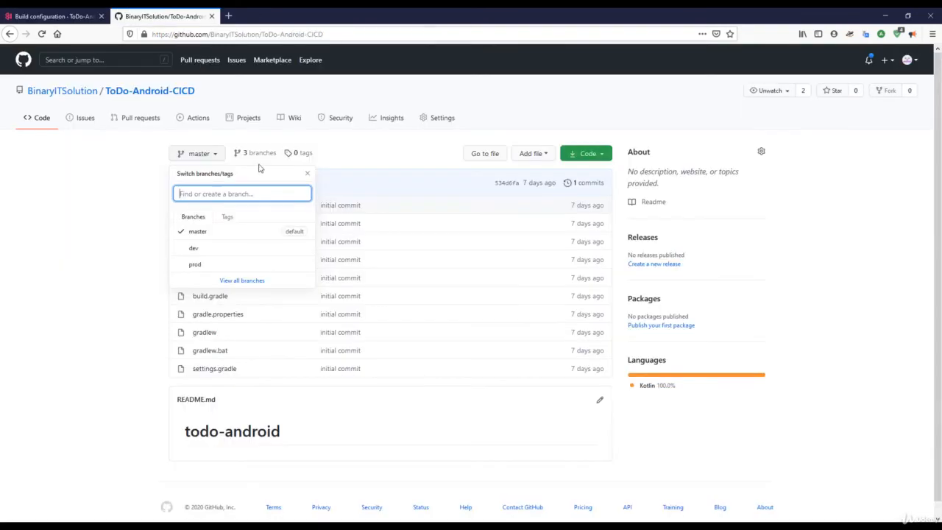
click(66, 16)
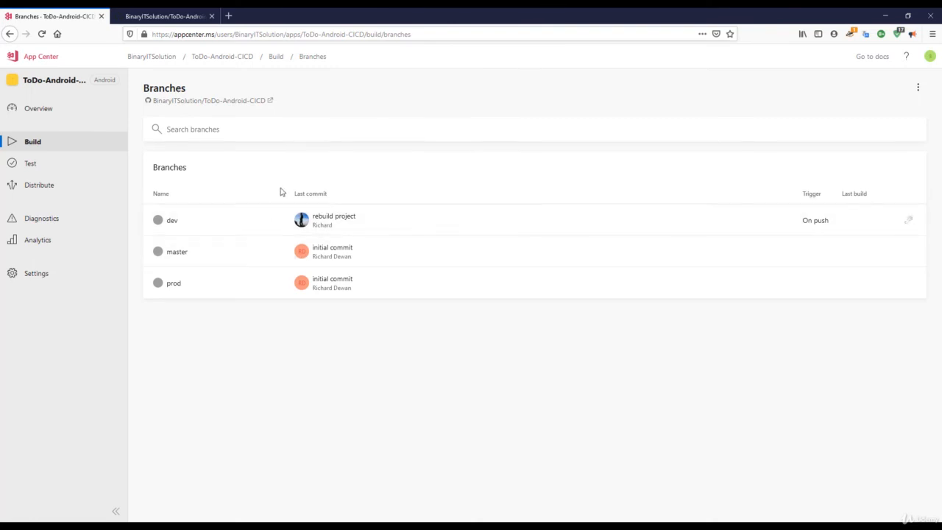
Check the dev branch's build frequency in its reopened configuration, show the dev branch on the repository's GitHub page, and close the configuration
click(909, 221)
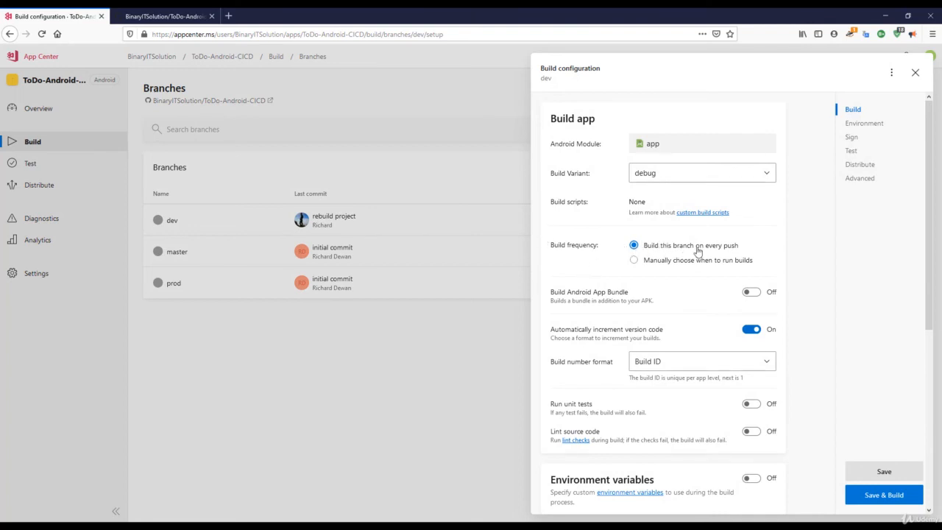
click(193, 16)
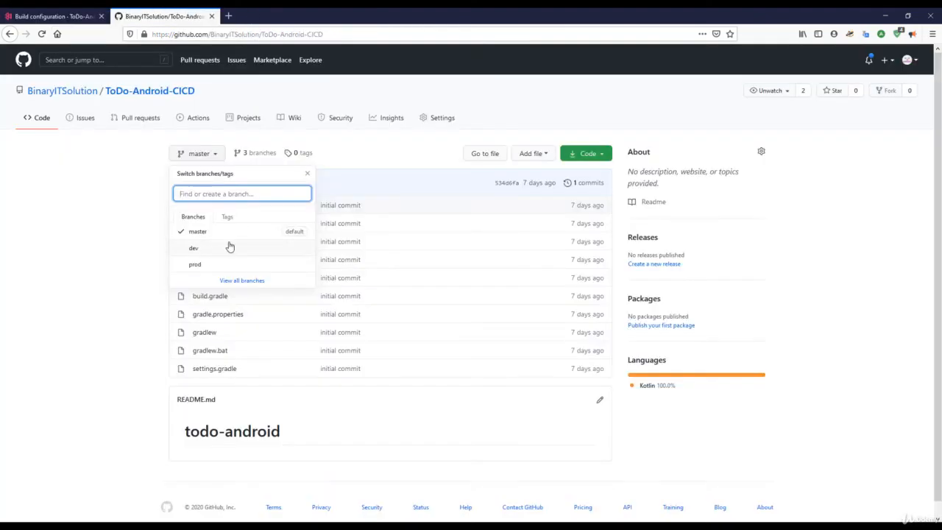
click(203, 253)
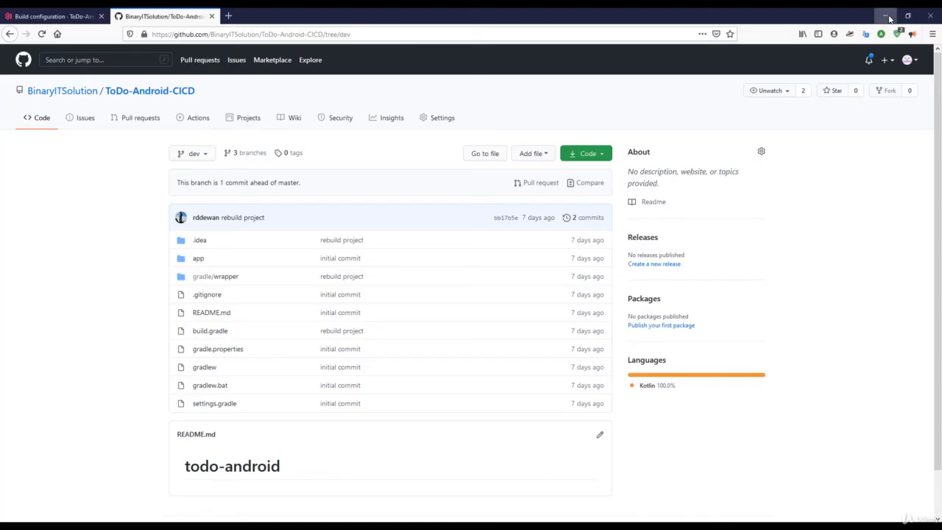
click(885, 17)
click(55, 16)
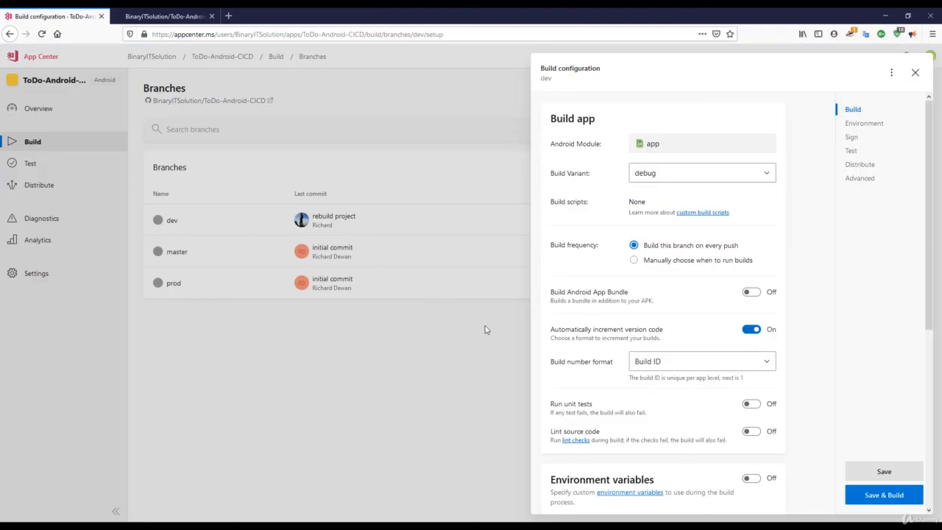
click(427, 378)
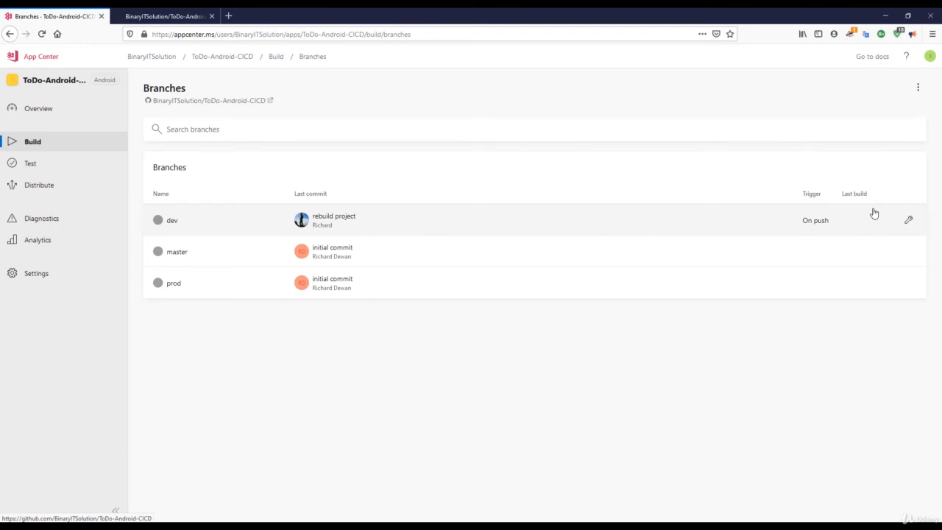
Examine the App Center SDK setup instructions in the app's overview
click(45, 114)
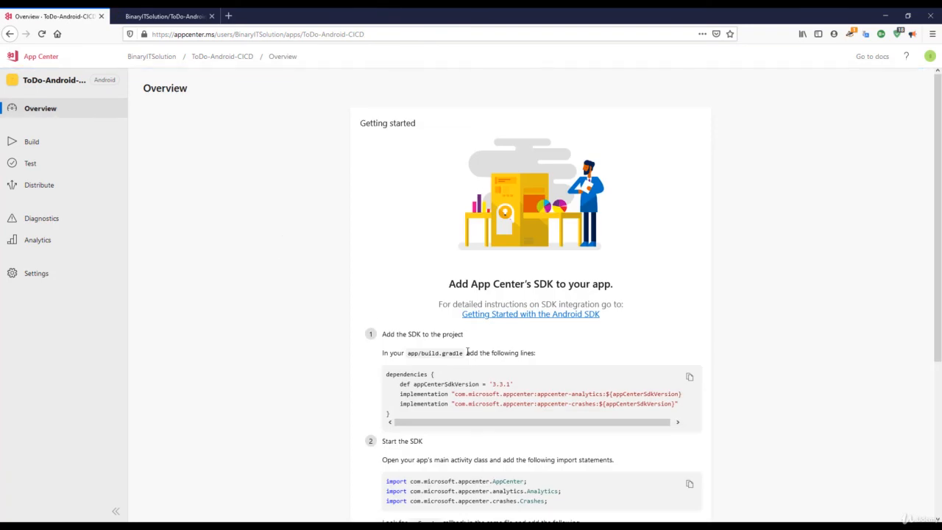
scroll(441, 331, down, 3)
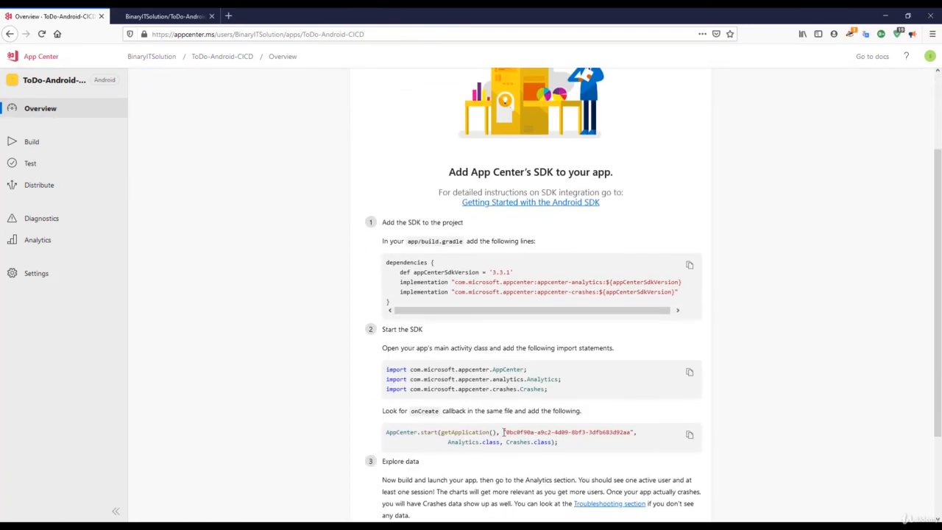
click(160, 17)
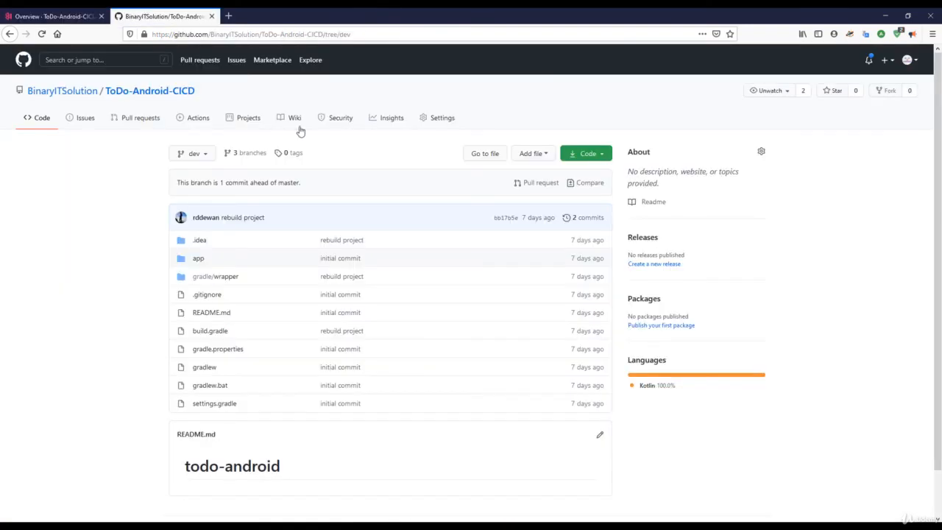
click(52, 16)
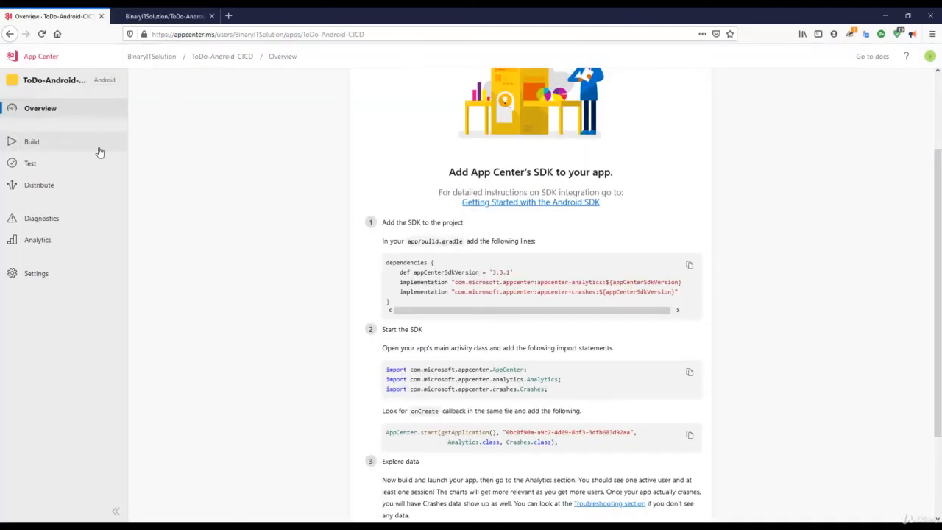
Compare the dev branch's last commit in the App Center build branches with the one on the repository's GitHub page
click(46, 146)
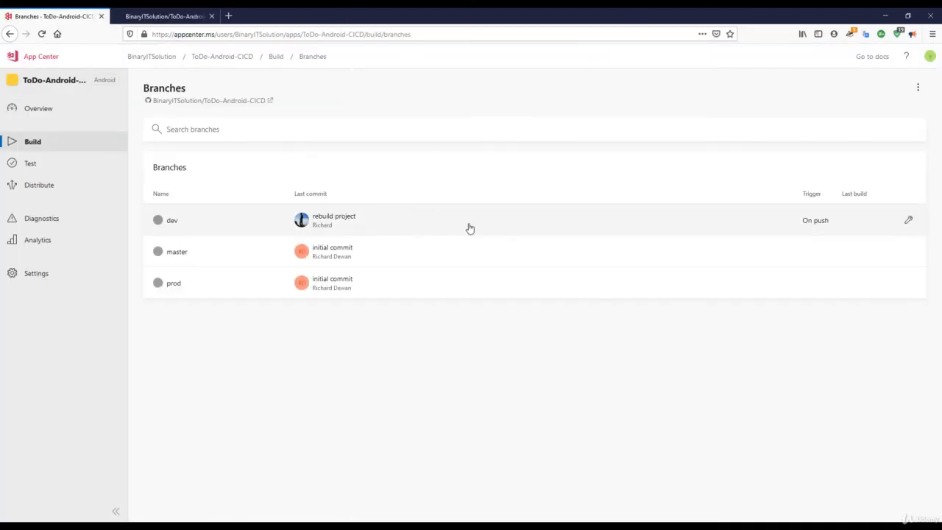
click(166, 18)
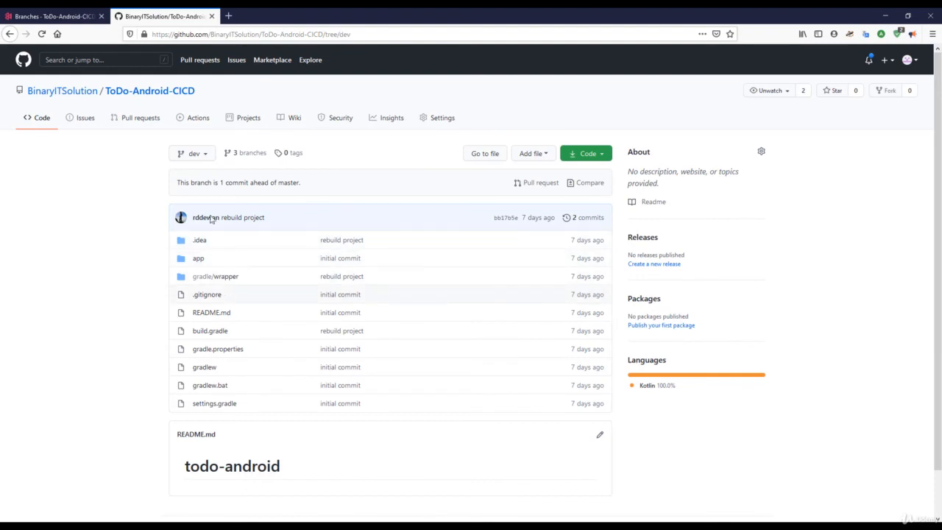
click(51, 16)
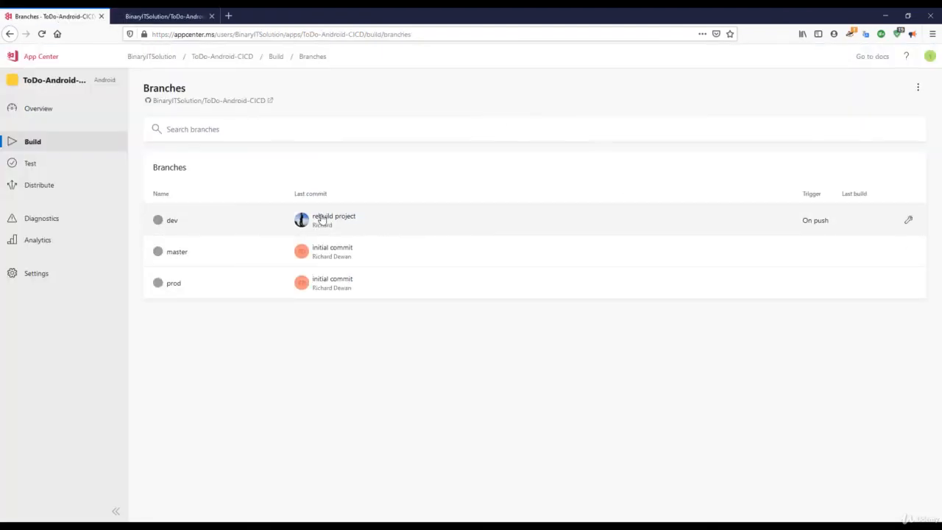